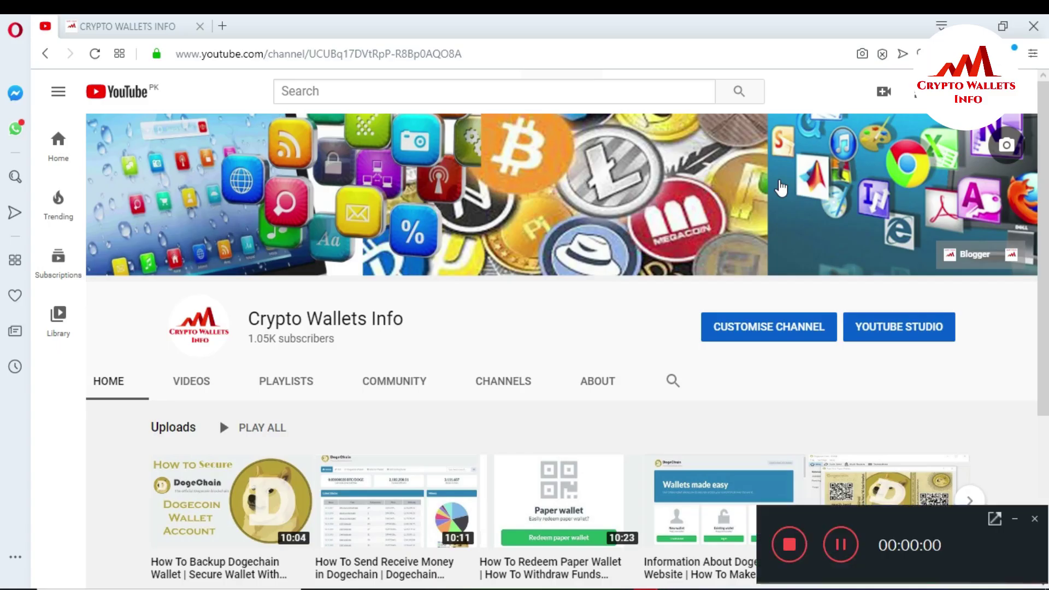
Step: Switch Opera to the CRYPTO WALLETS INFO tab showing the cryptowalletsinfo.com homepage
click(1013, 519)
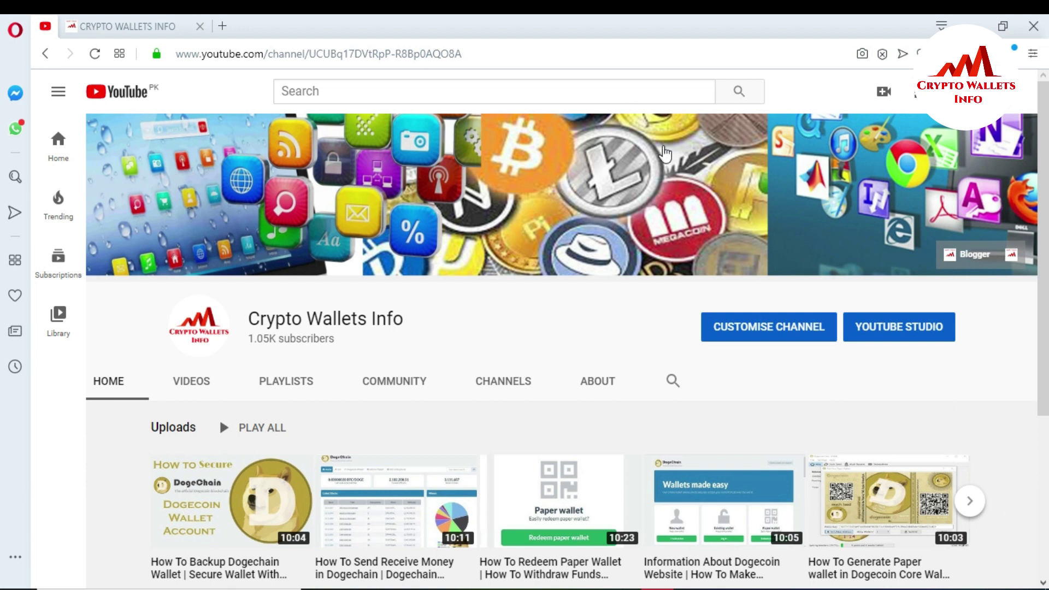
click(90, 23)
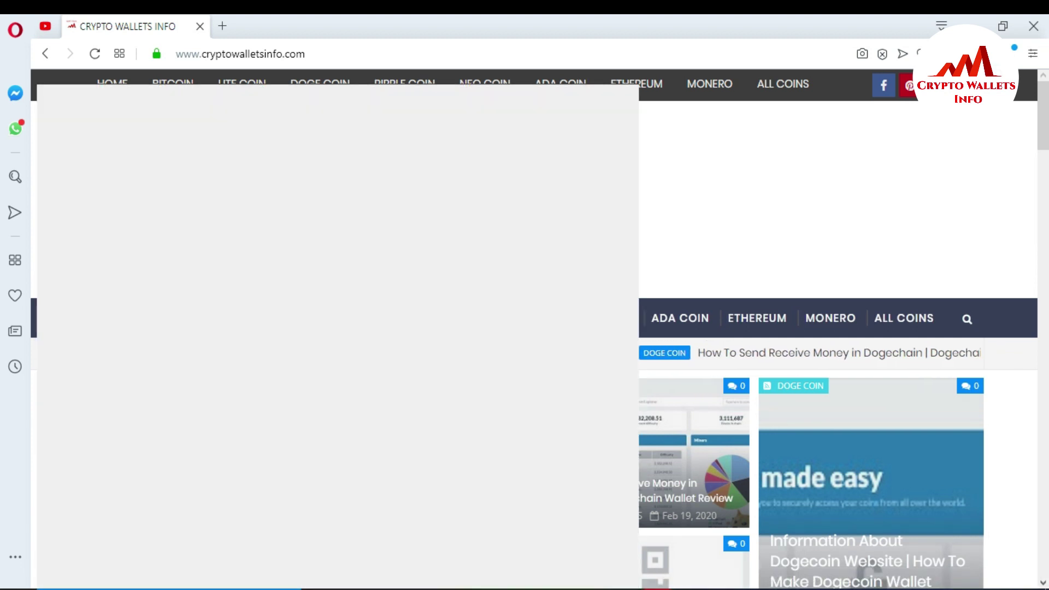
Step: Search Windows for %appdata% to find the AppData file folder
key(super+s)
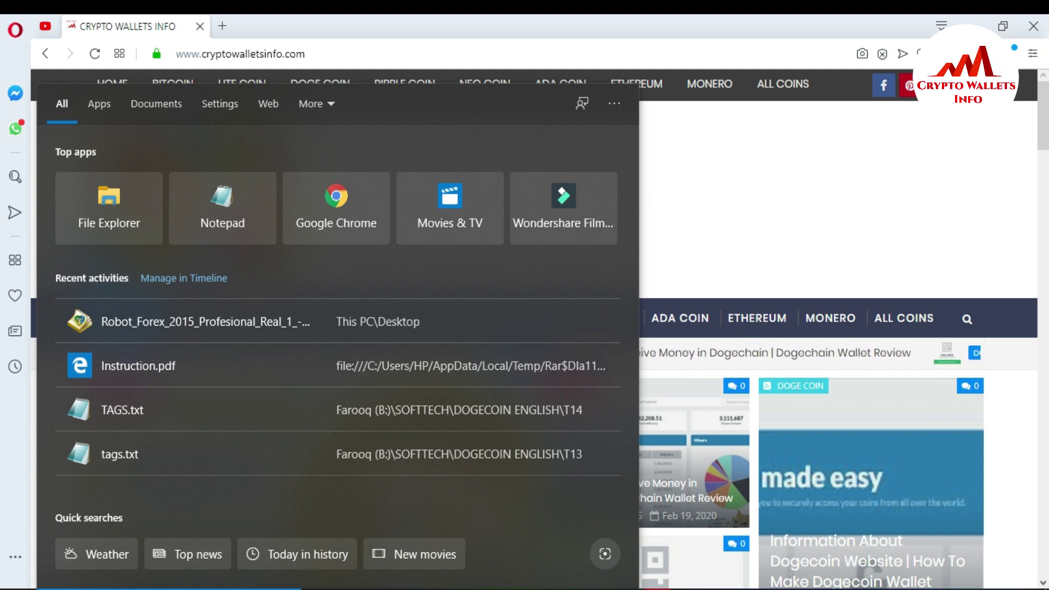
text(%)
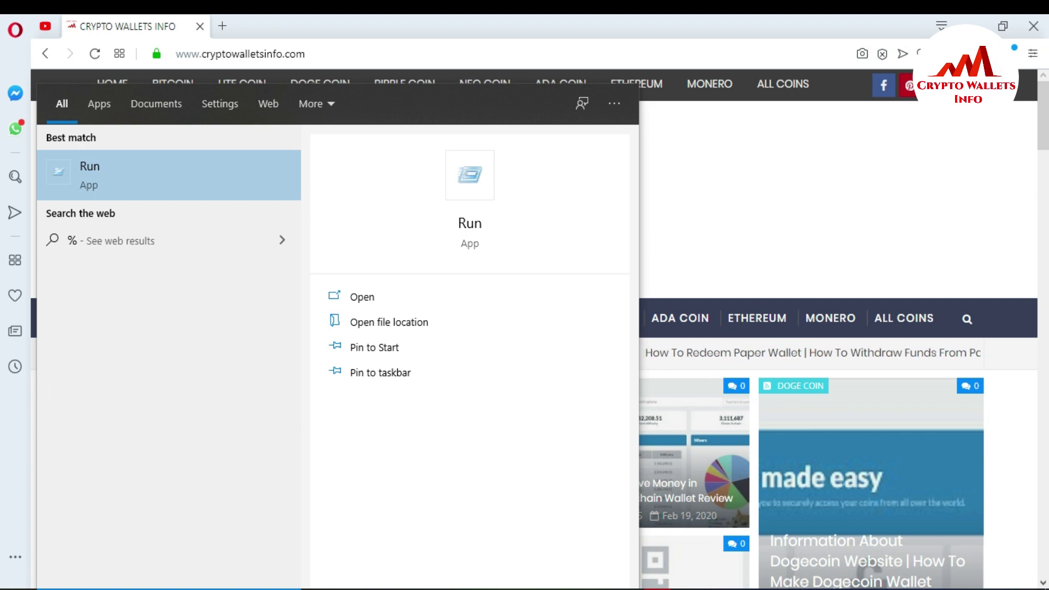
text(appda)
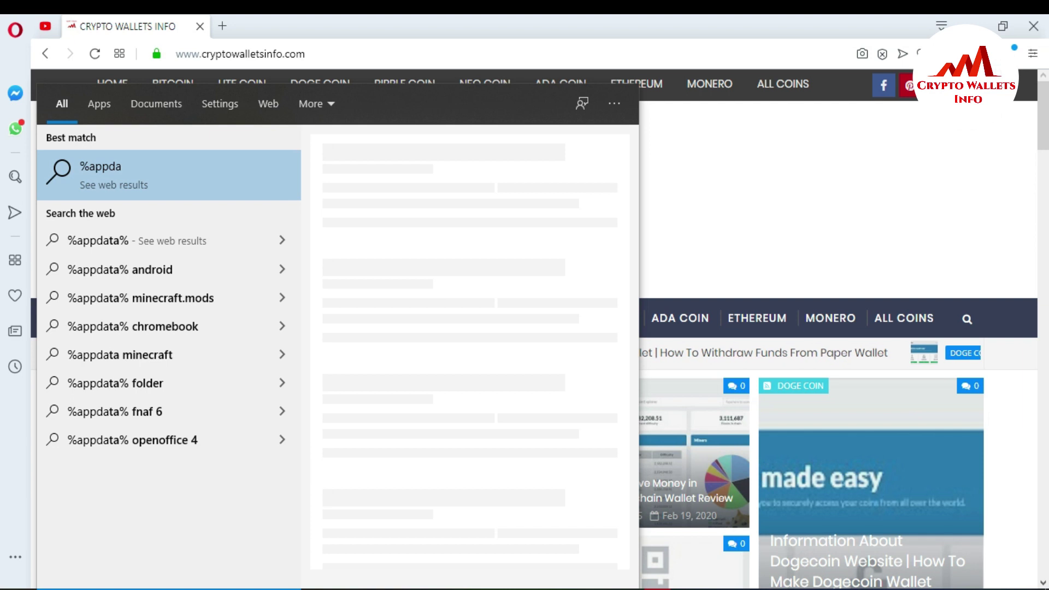
text(ta)
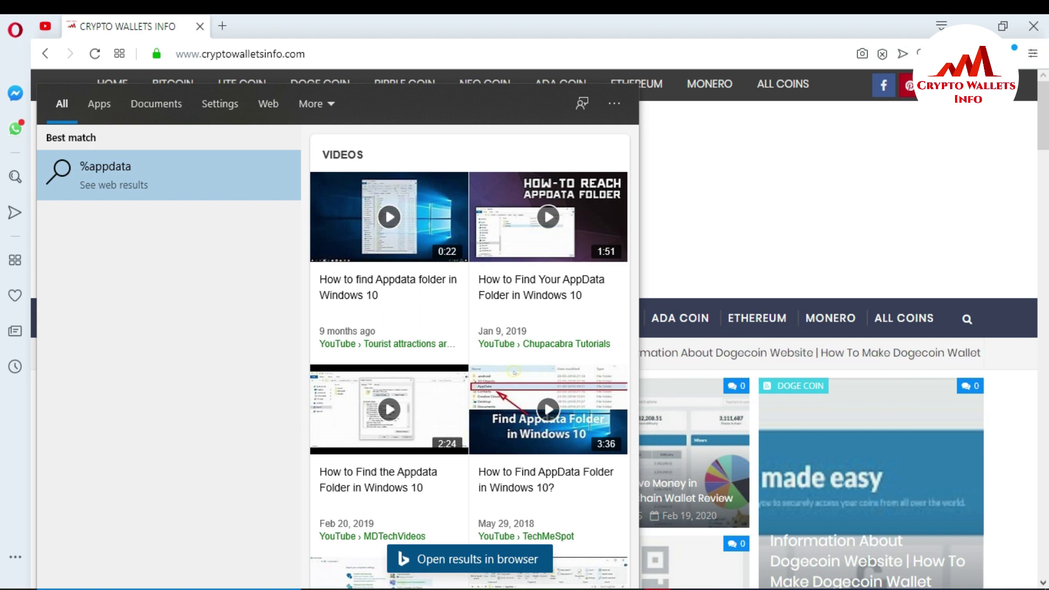
text(%)
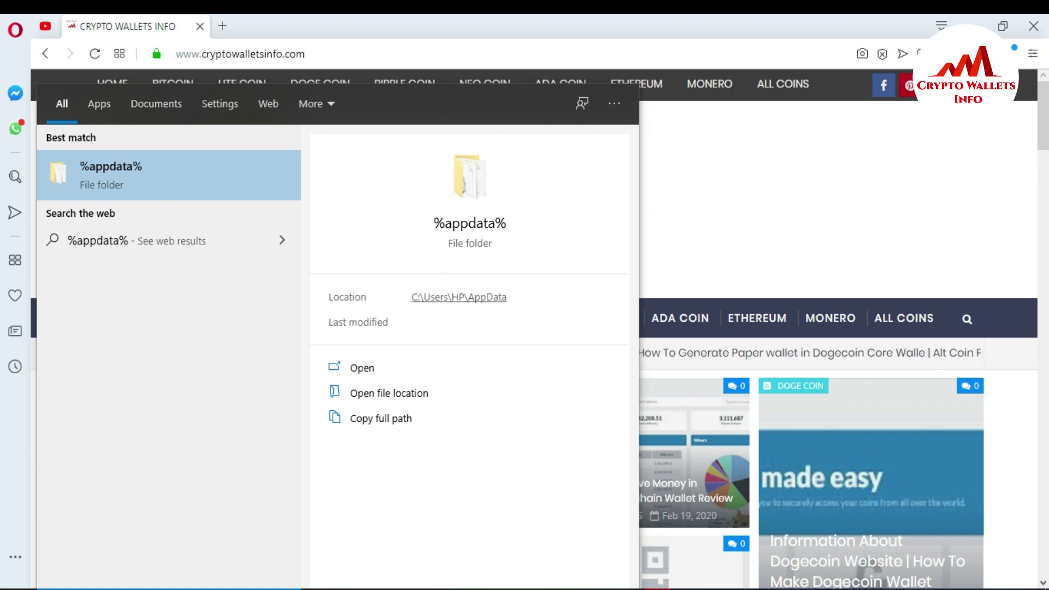
Step: Open the AppData\Roaming folder from the results and look inside its Dogecoin folder
click(116, 168)
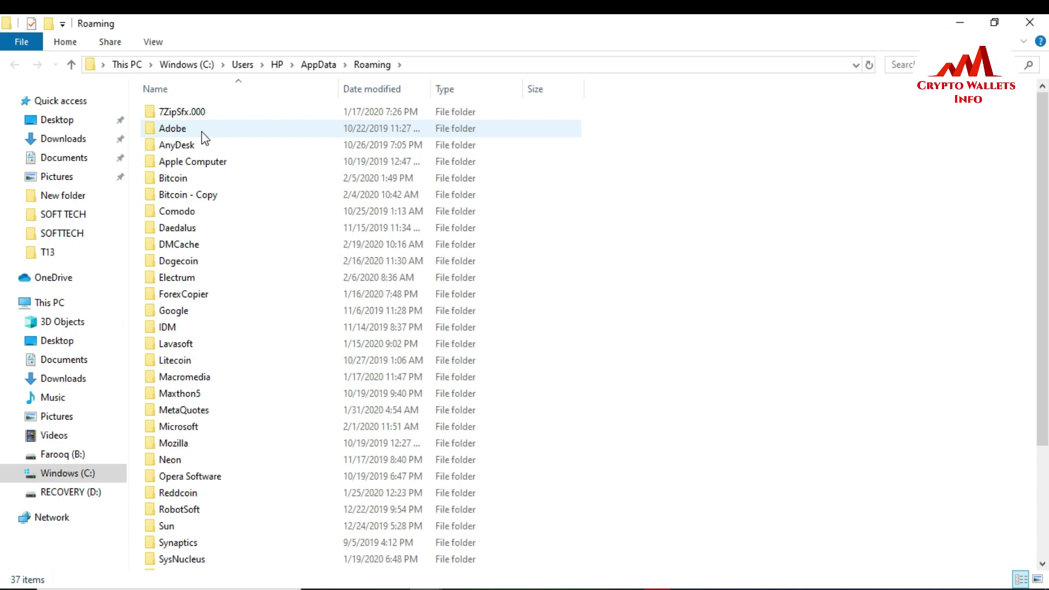
mouse_move(207, 184)
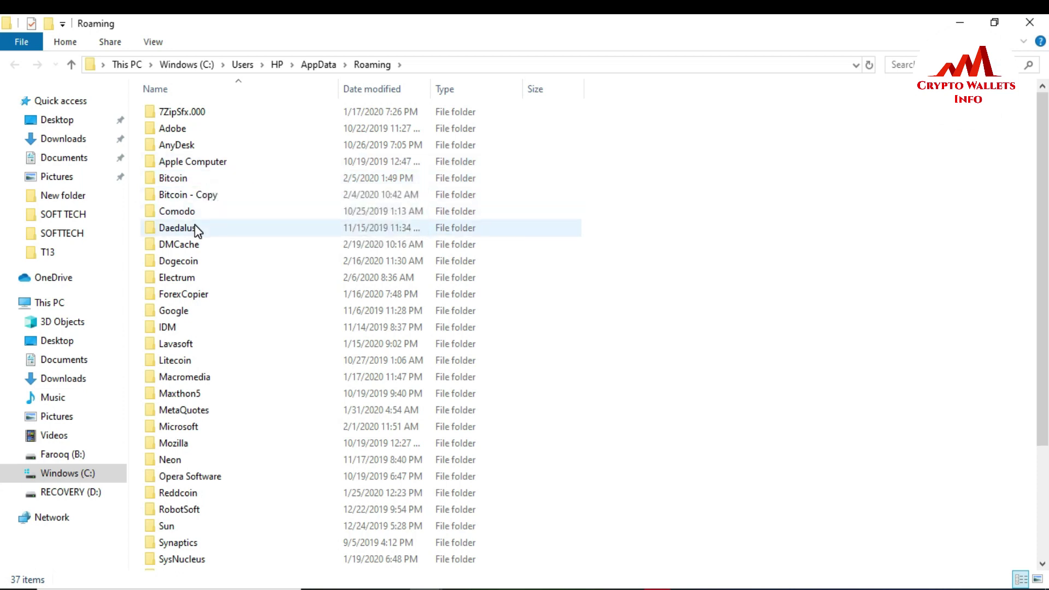
double_click(184, 263)
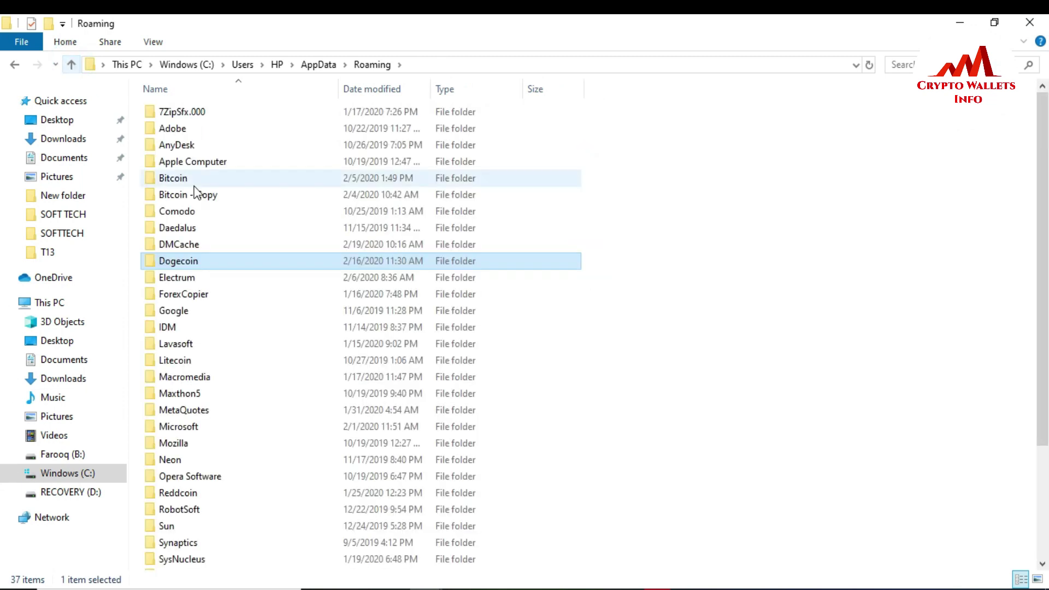
right_click(188, 266)
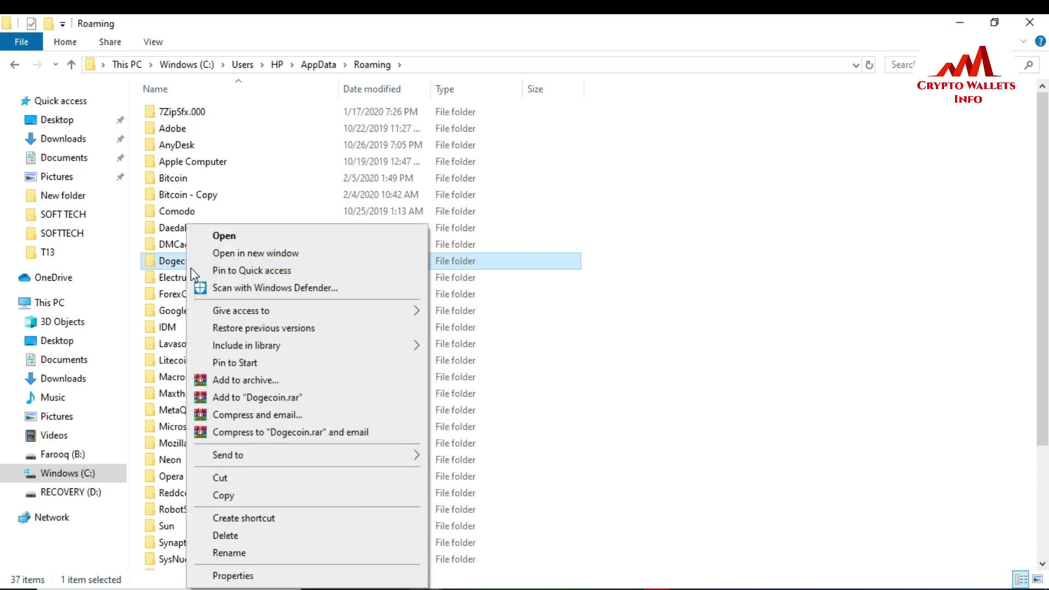
click(224, 496)
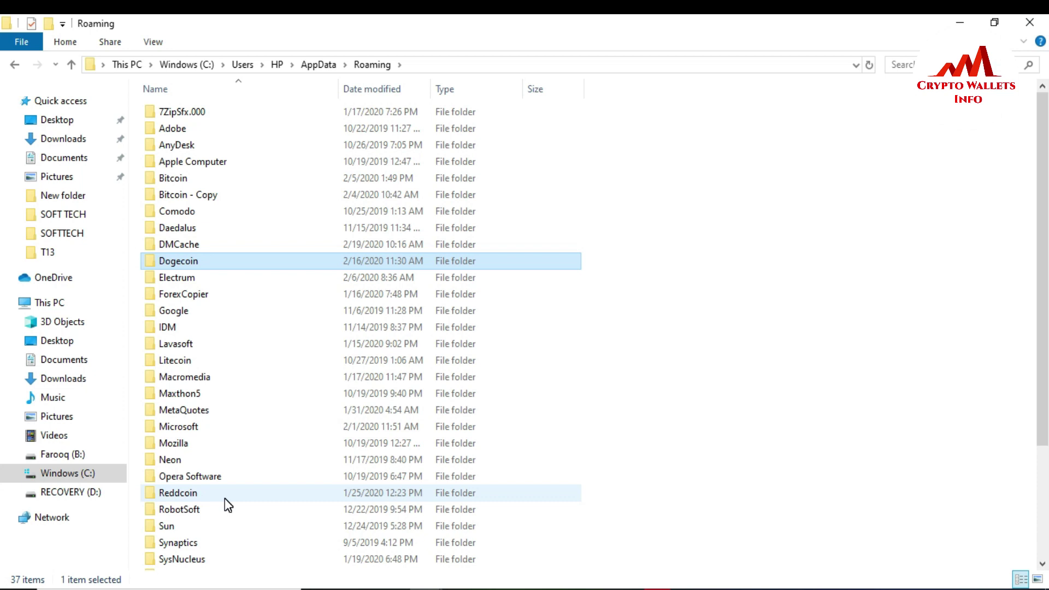
mouse_move(183, 266)
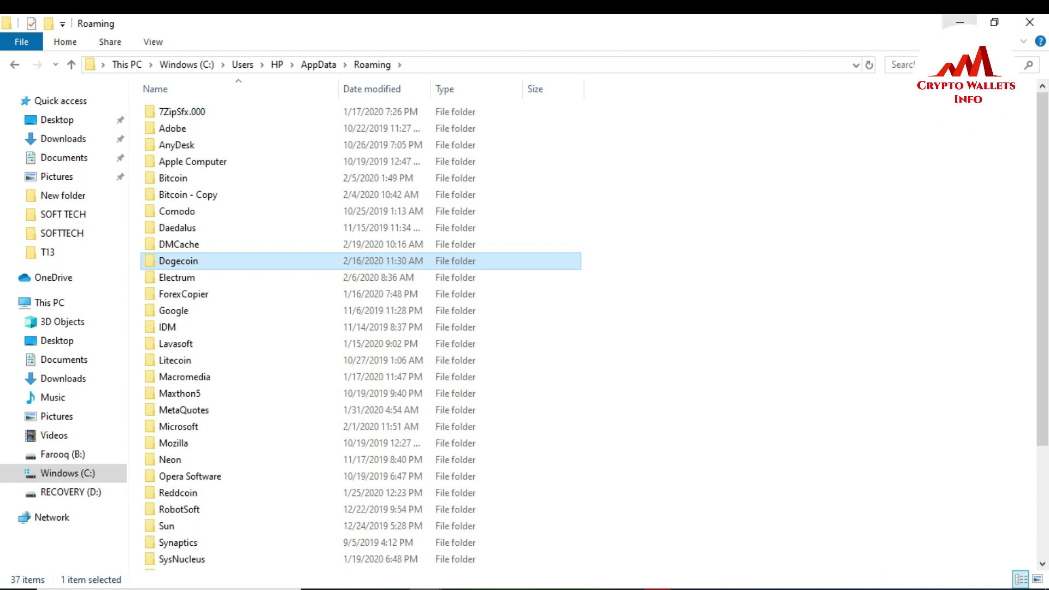
Step: Load dogecoin.com in a new Opera tab and scroll to the Windows/OS X/Linux/Android/Source downloads
click(959, 22)
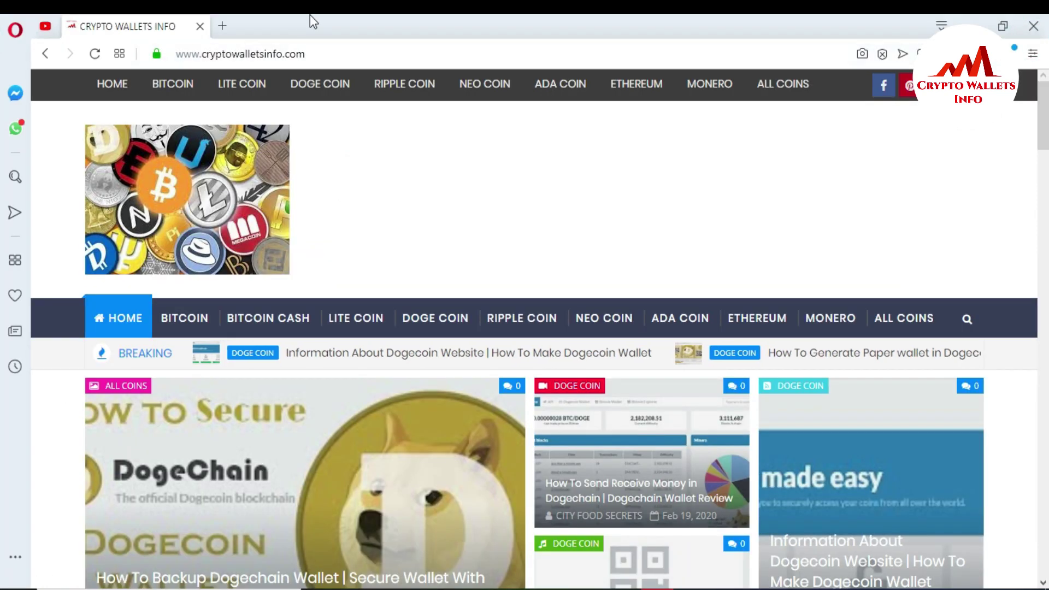
click(220, 28)
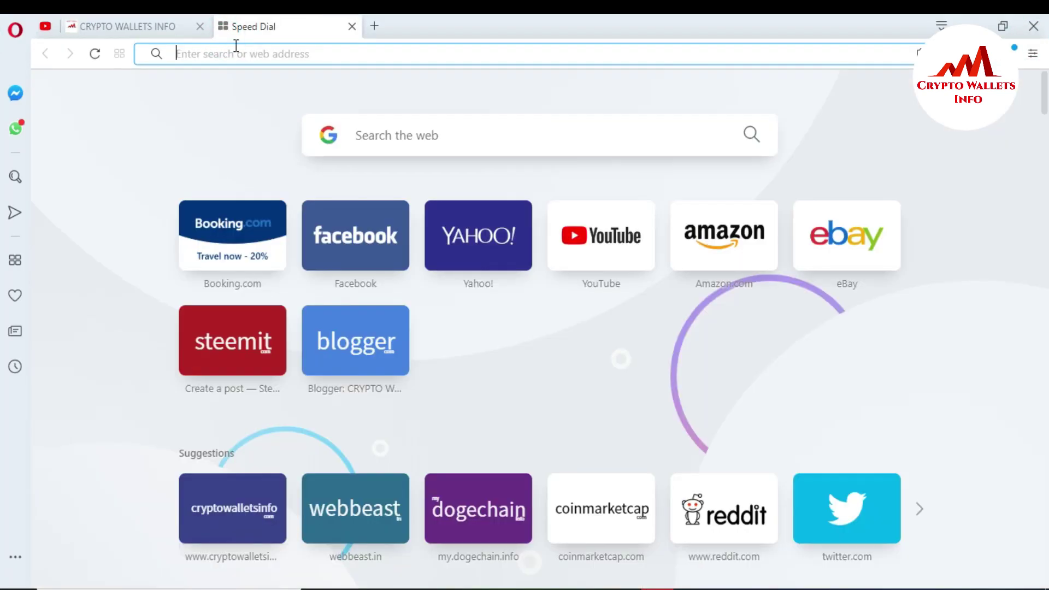
click(236, 48)
text(dog)
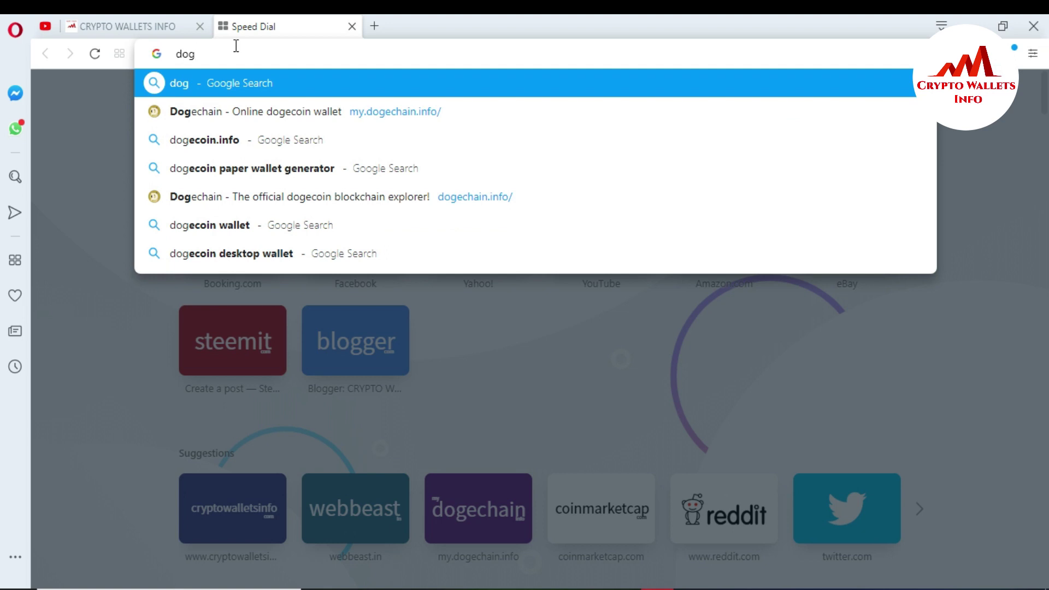
text(ecoin)
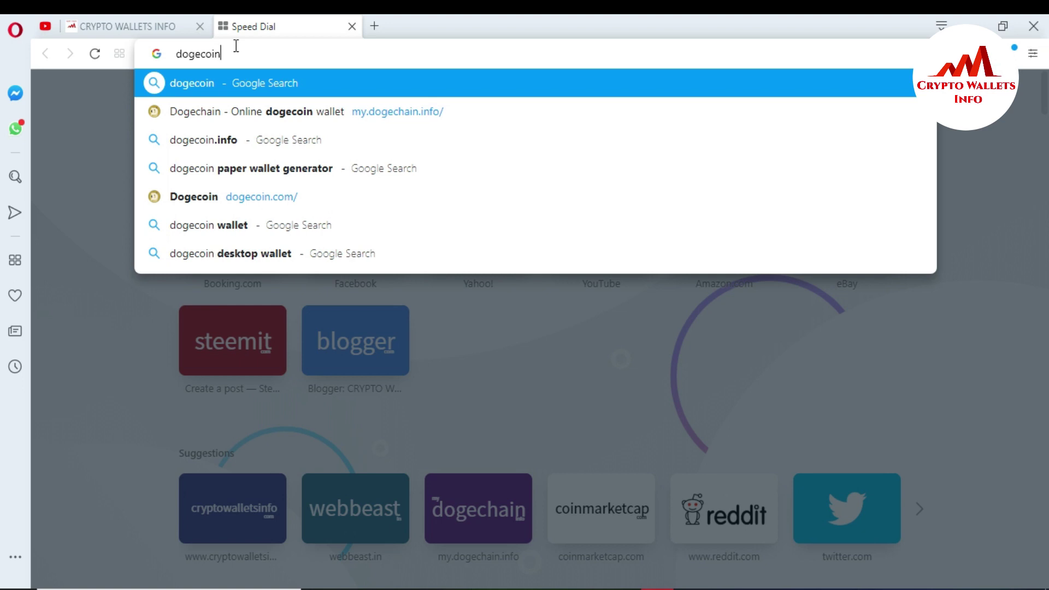
text(.com)
key(Return)
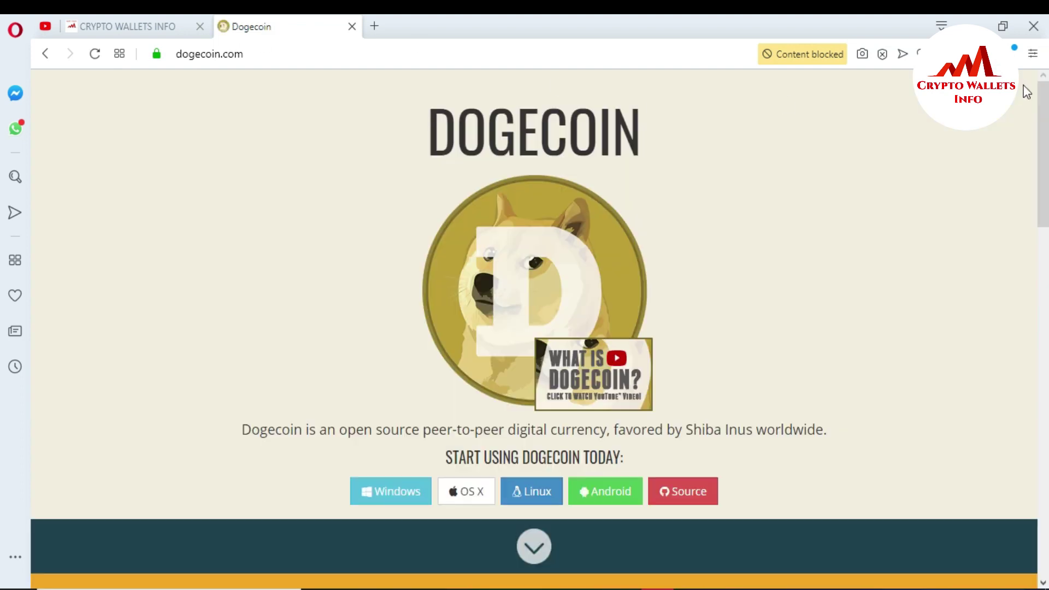
key(Down)
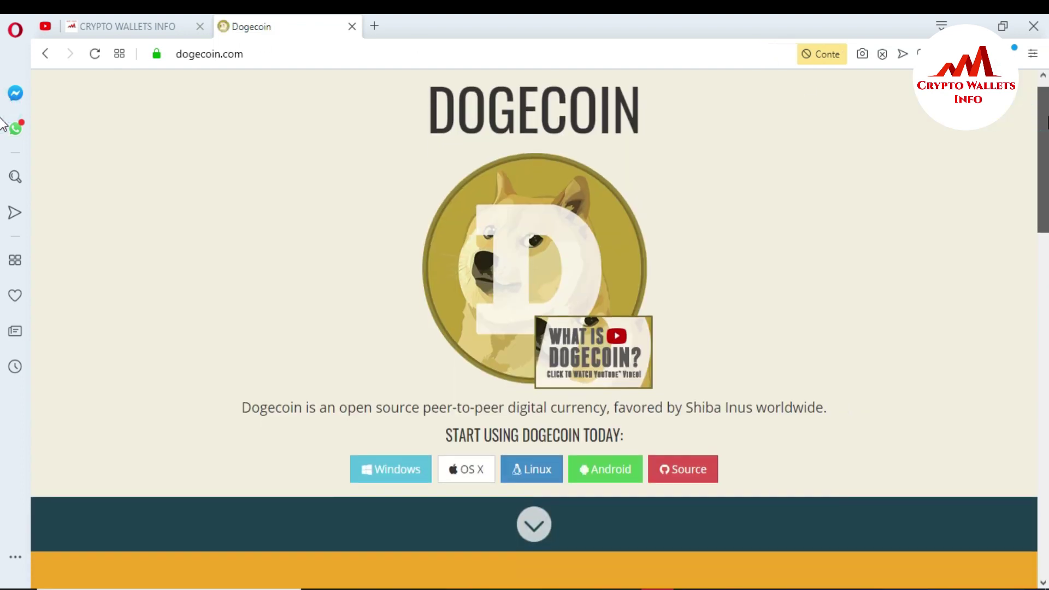
key(Up)
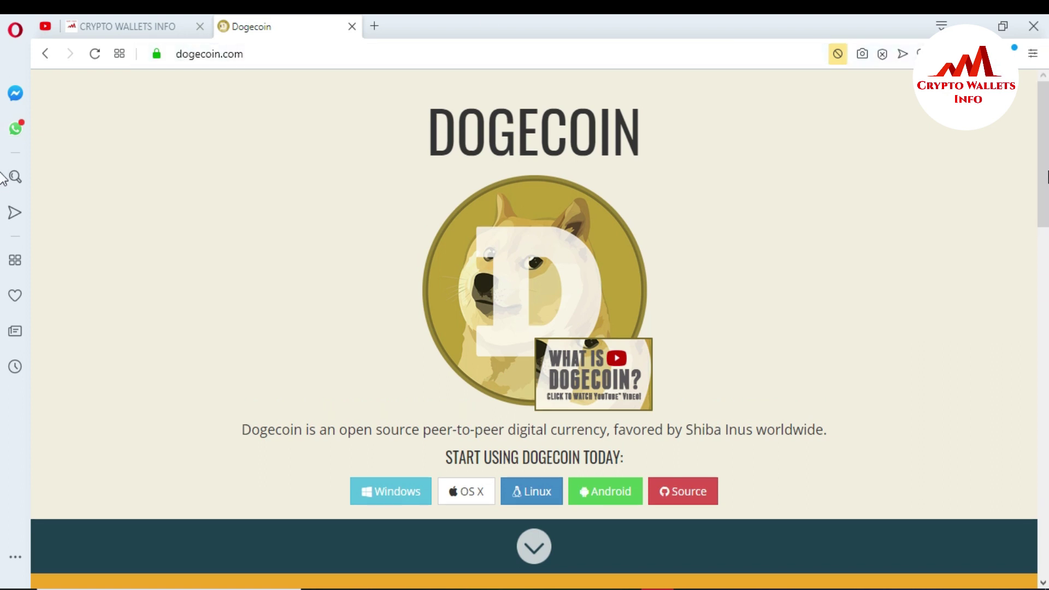
key(Down)
key(Down)
key(Down)
key(Down)
key(Down)
key(Down)
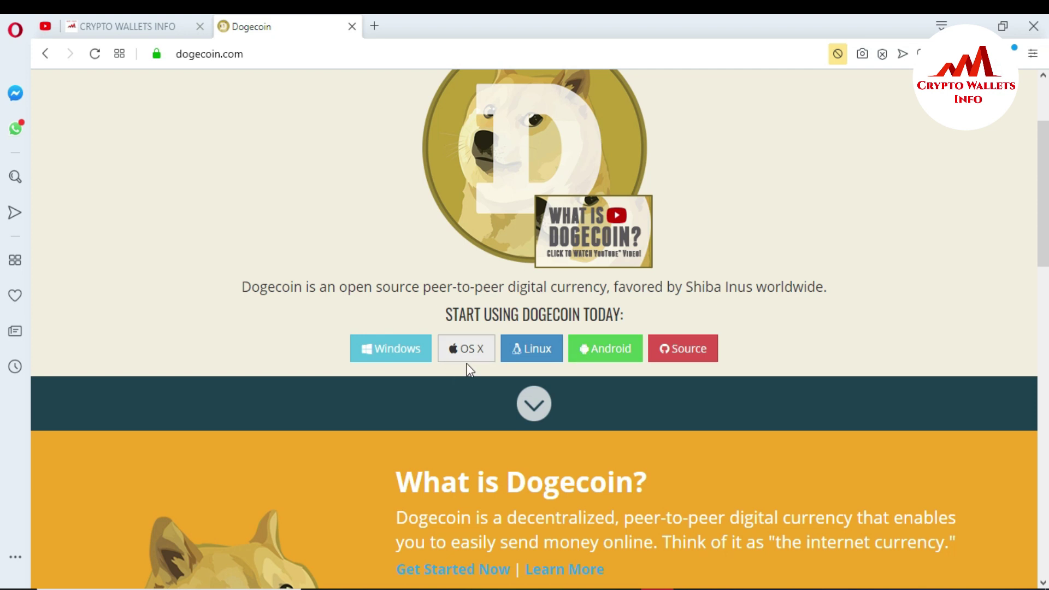
Step: Choose the Windows wallet and request the Dogecoin Core (64 bit) download
click(388, 355)
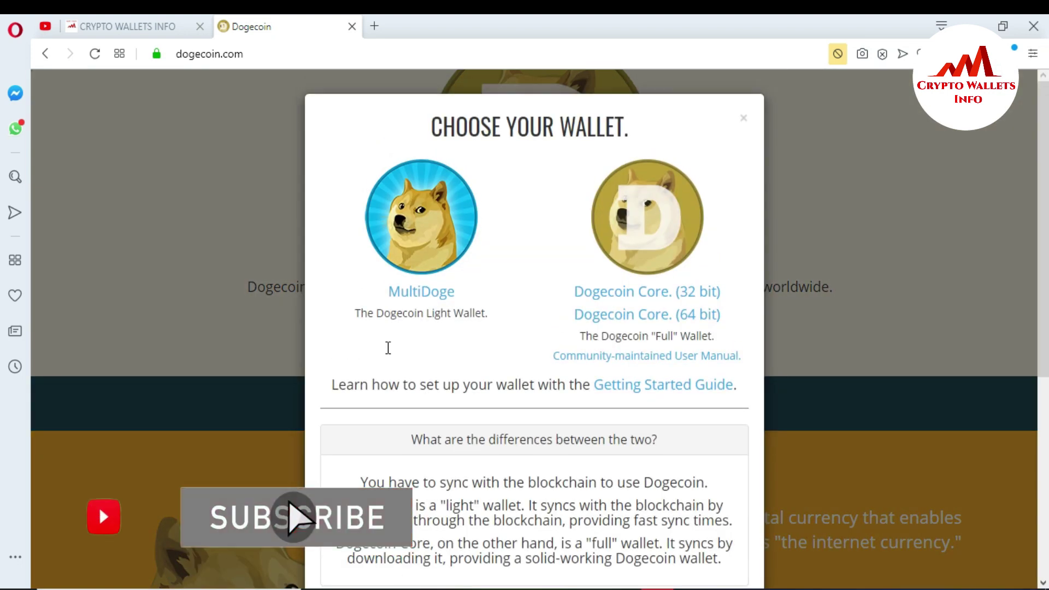
click(640, 323)
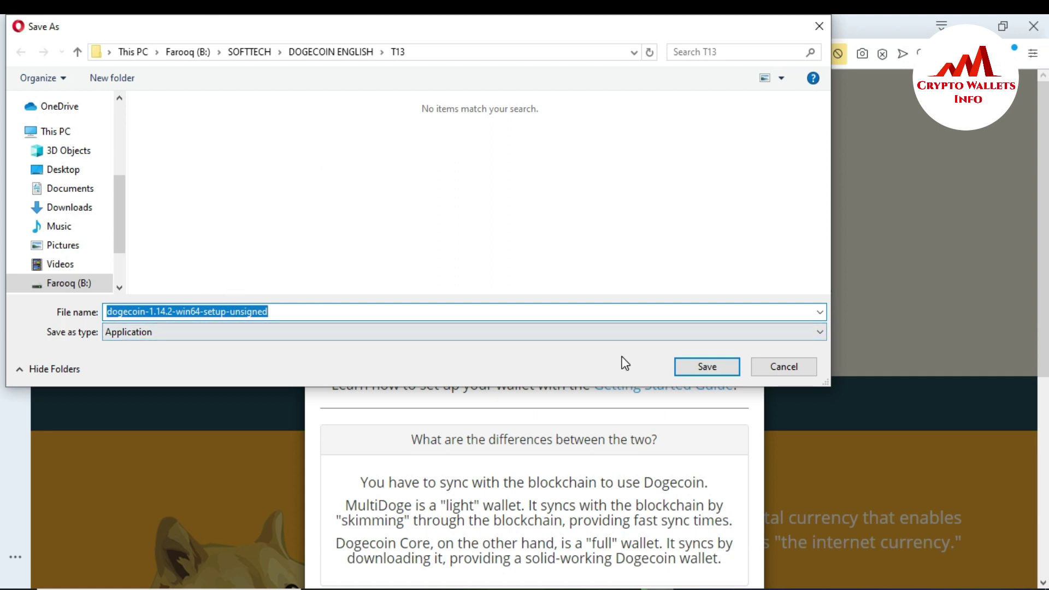
Step: Save dogecoin-1.14.2-win64-setup-unsigned into the T13 folder on drive B:
click(696, 365)
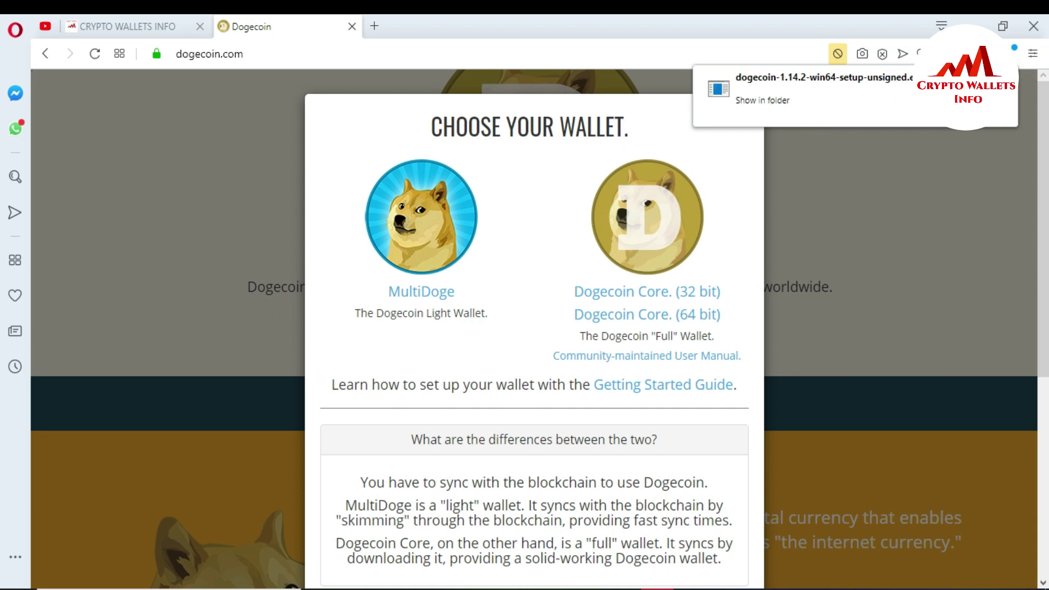
Step: Show the downloaded installer in T13 and launch the Dogecoin Core (64-bit) Setup Wizard
click(762, 100)
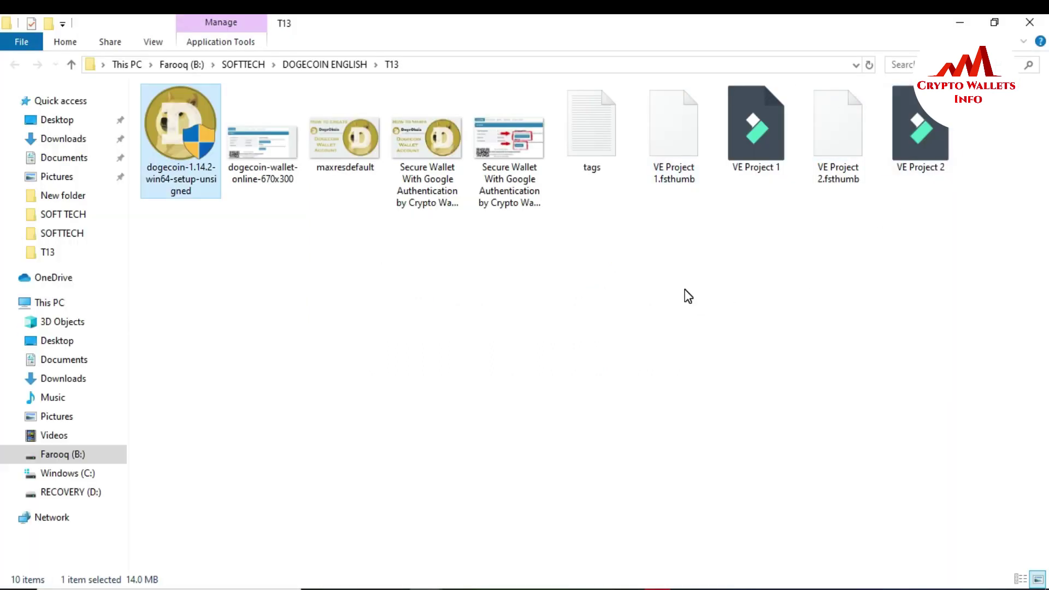
double_click(197, 133)
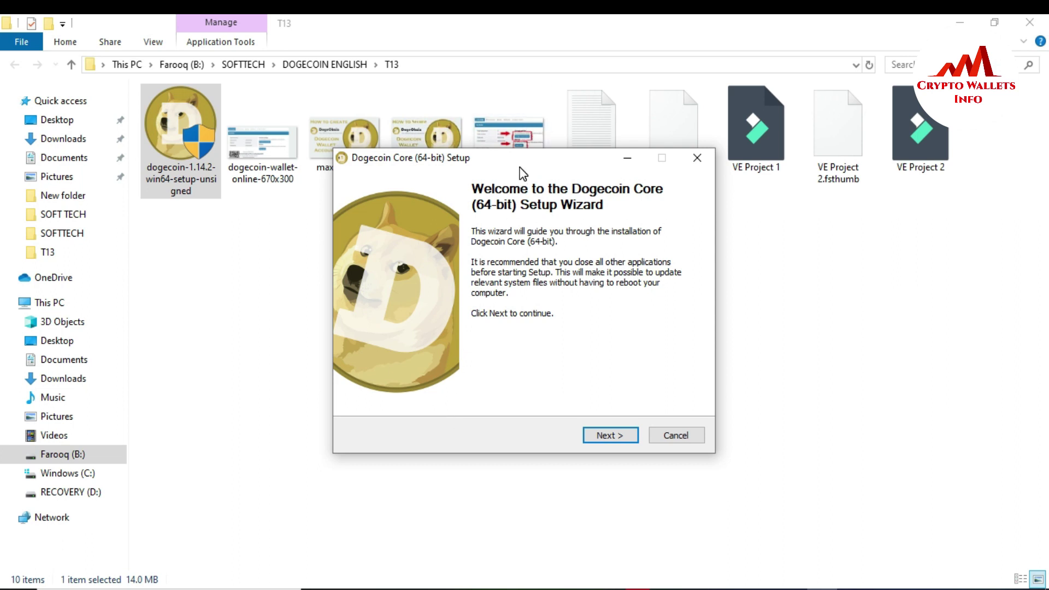
Step: Move the Setup Wizard window up and left, then cancel the Dogecoin Core installation
drag(521, 168, 464, 120)
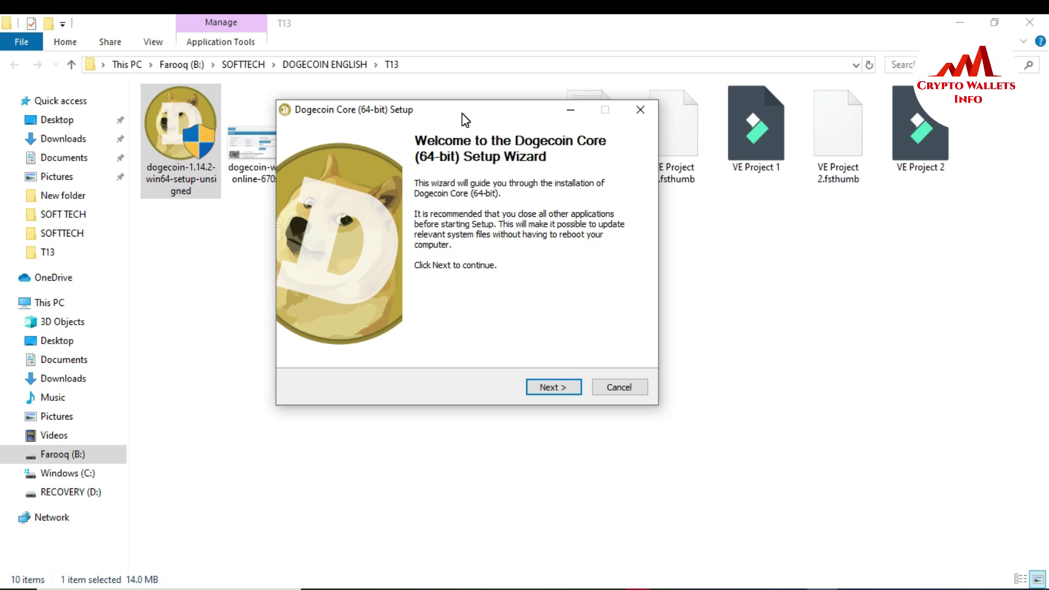
click(618, 385)
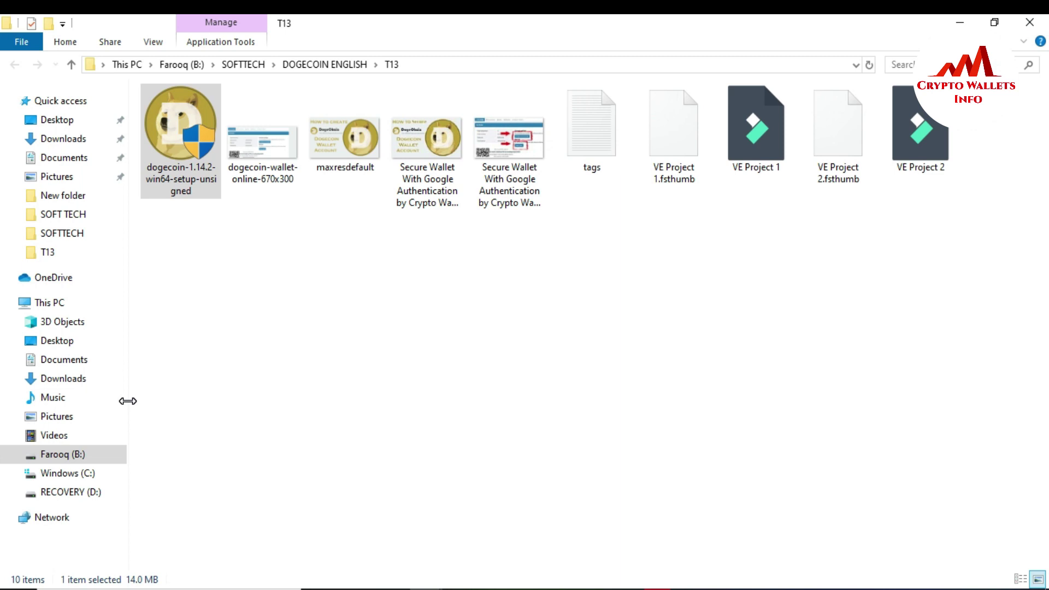
Step: Search for %appdata% and open the AppData\Roaming folder with its 37 items
key(Return)
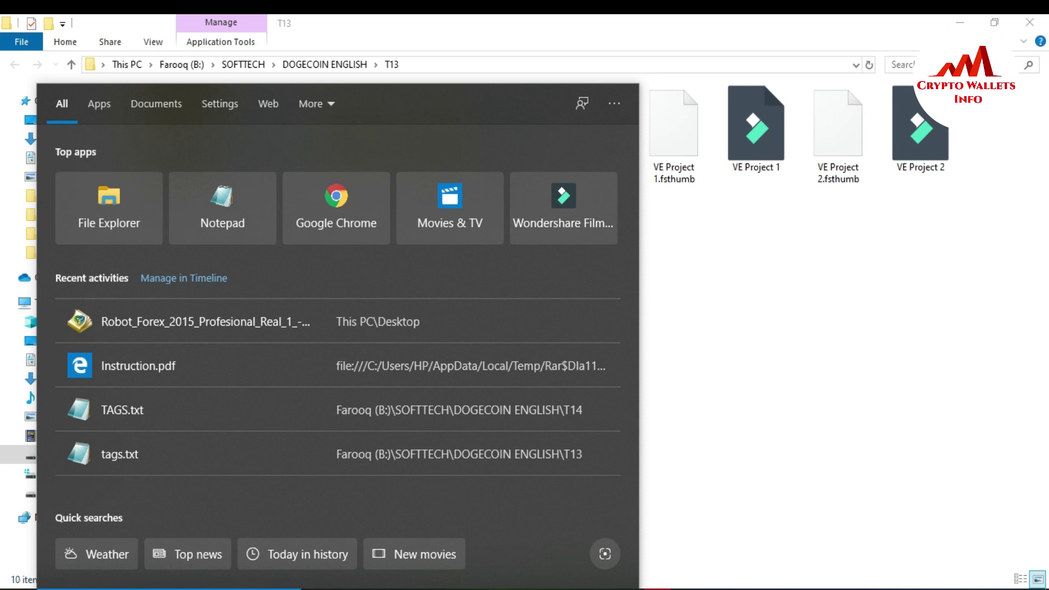
text(%)
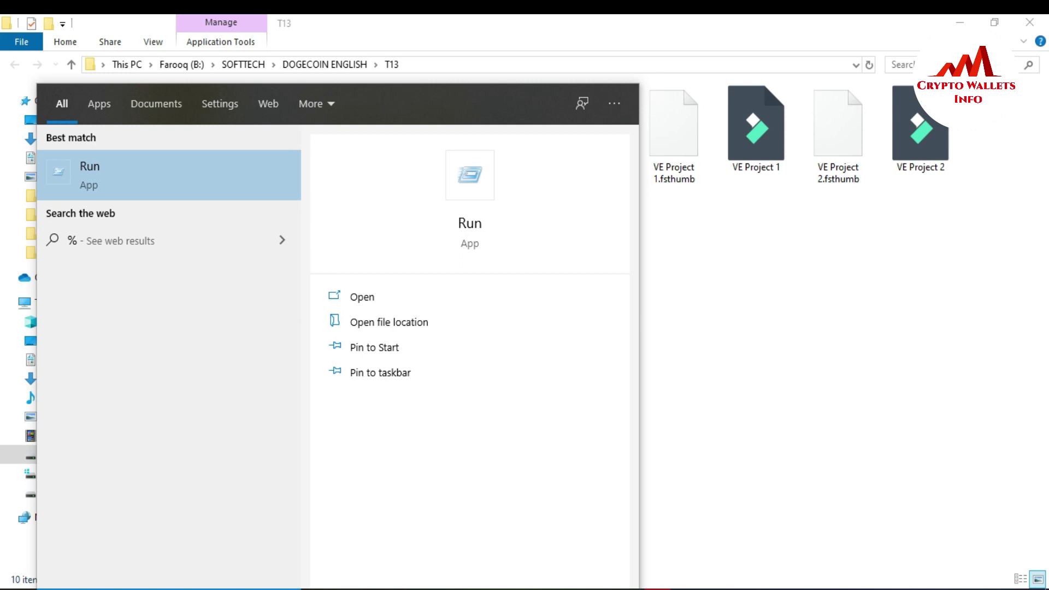
text(appdata)
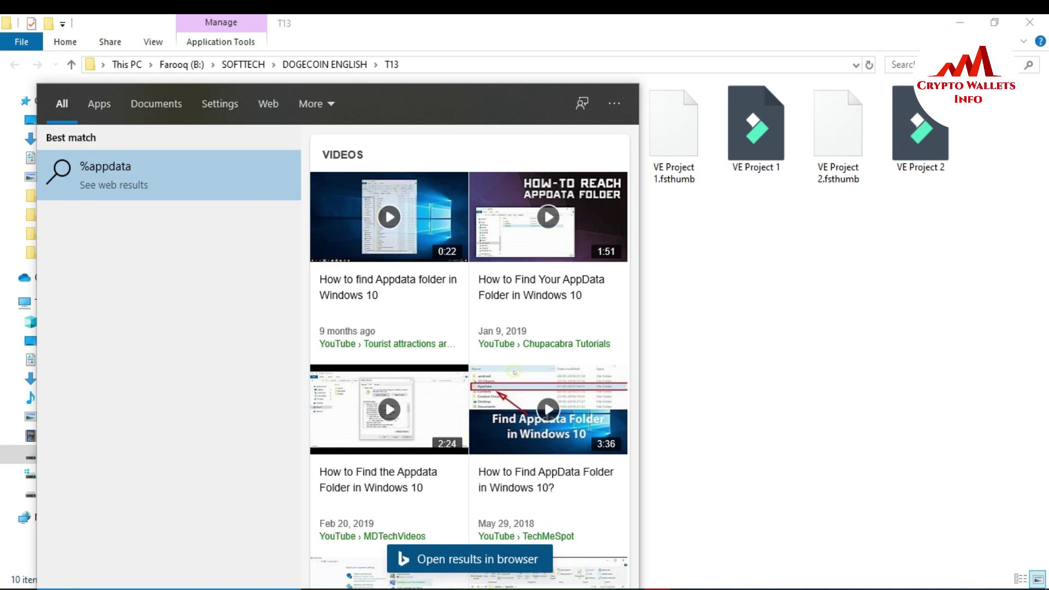
text(%)
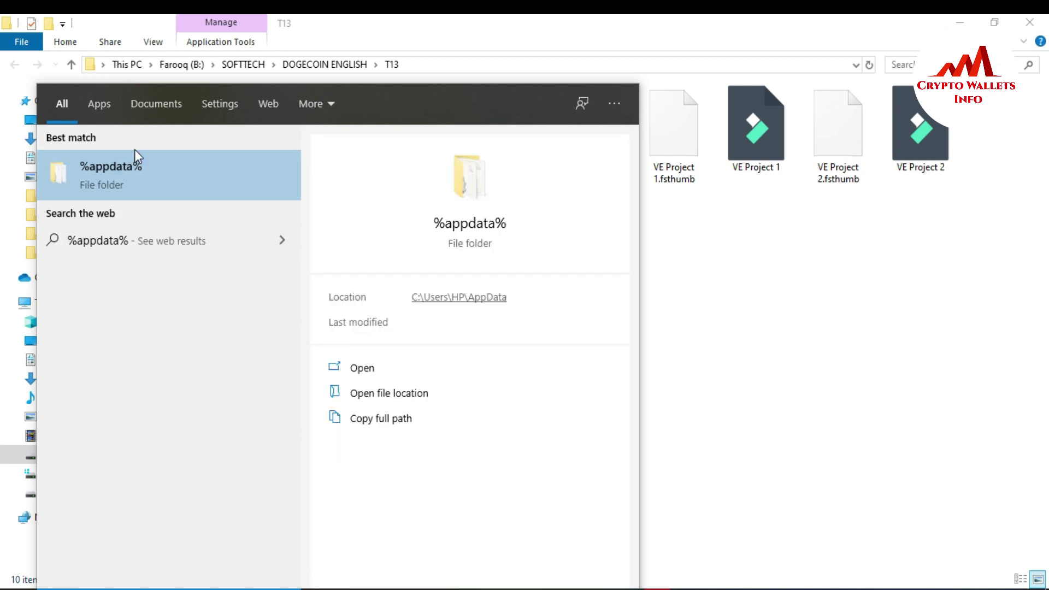
click(132, 165)
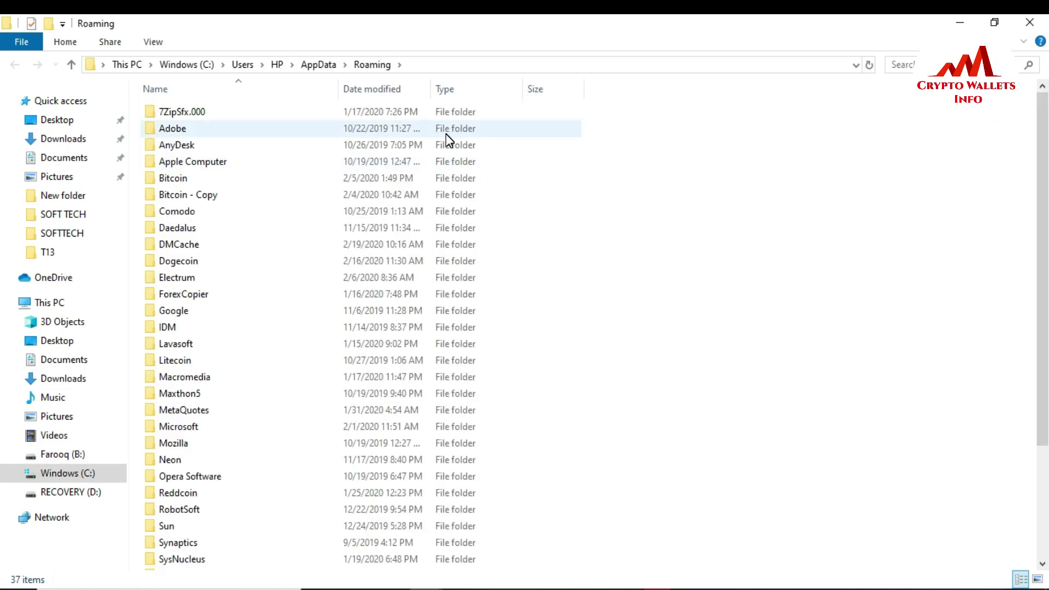
Step: Duplicate the Dogecoin folder inside Roaming, then return to the cryptowalletsinfo.com tab in Opera
click(188, 262)
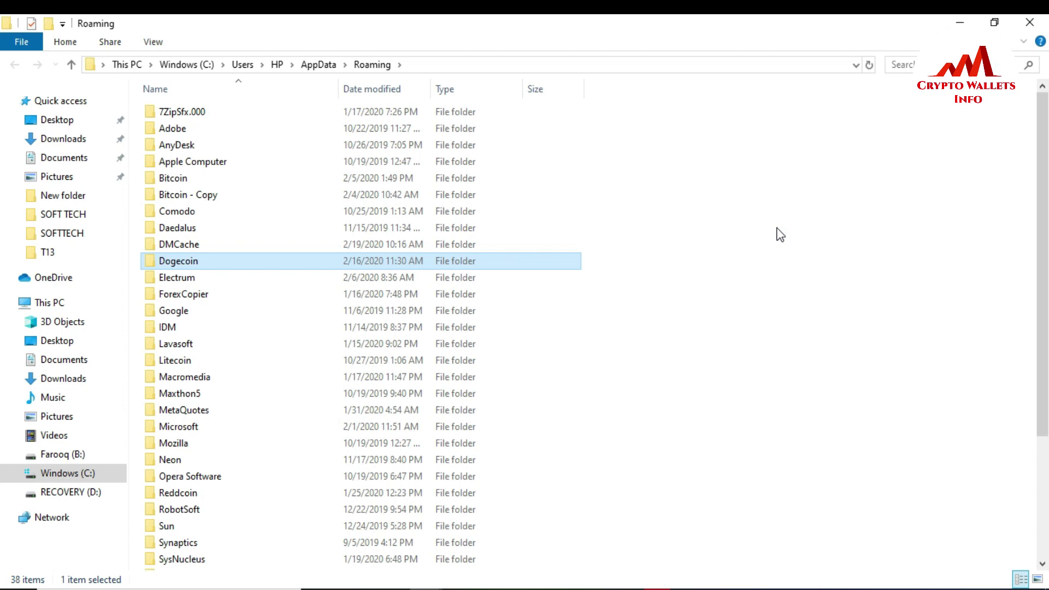
key(ctrl+v)
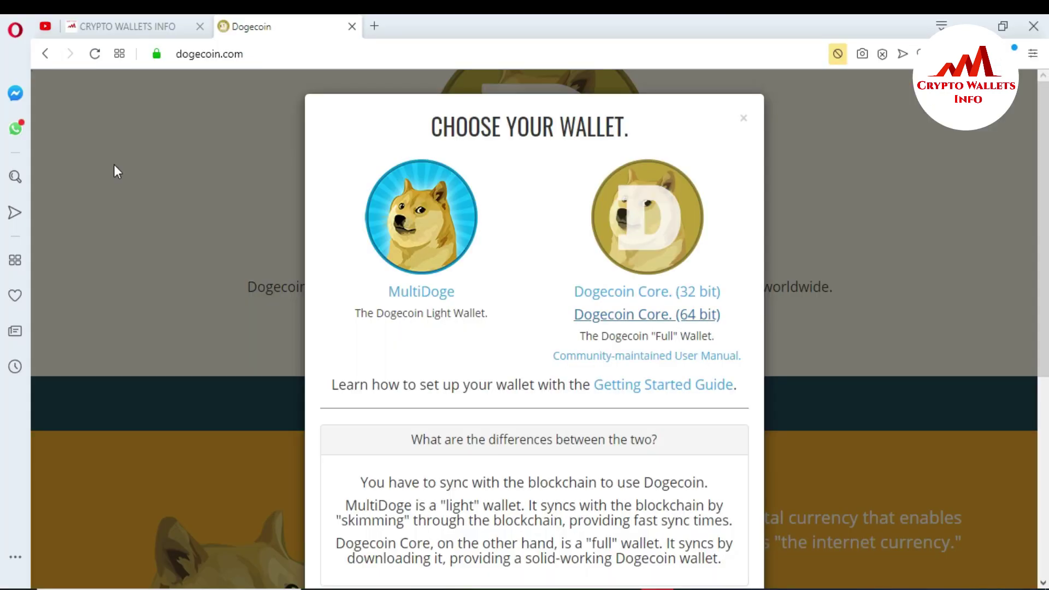
click(111, 27)
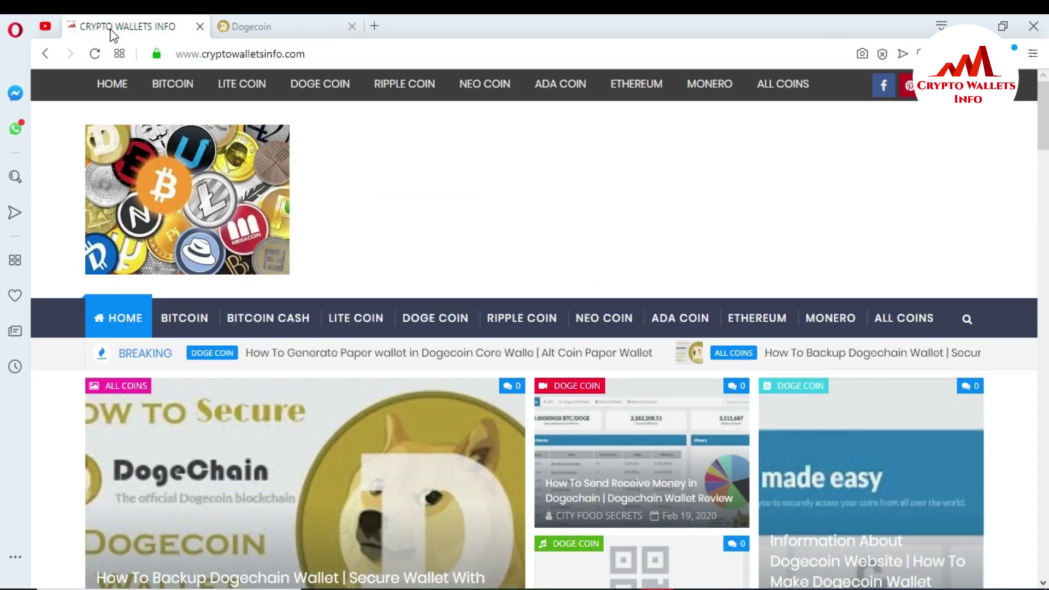